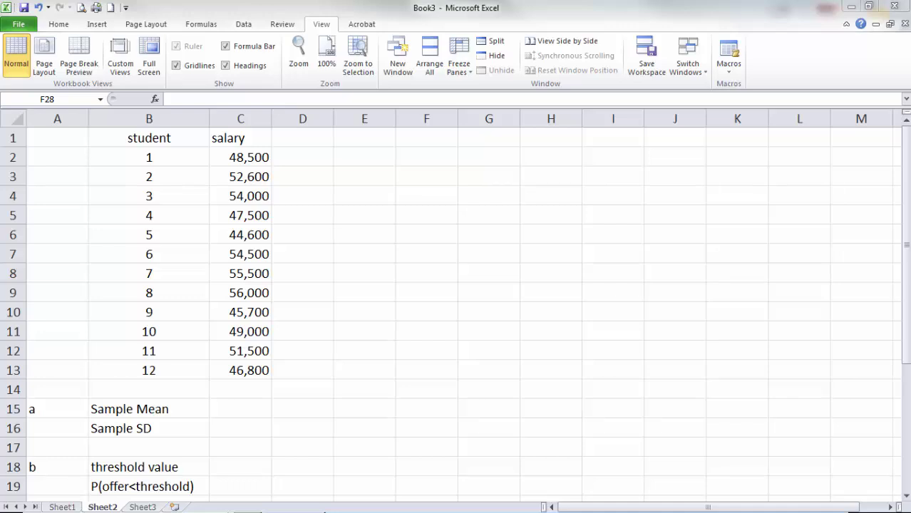
# - Enter =AVERAGE(C2:C13) in C15, giving a mean salary of 50,517
pyautogui.click(229, 411)
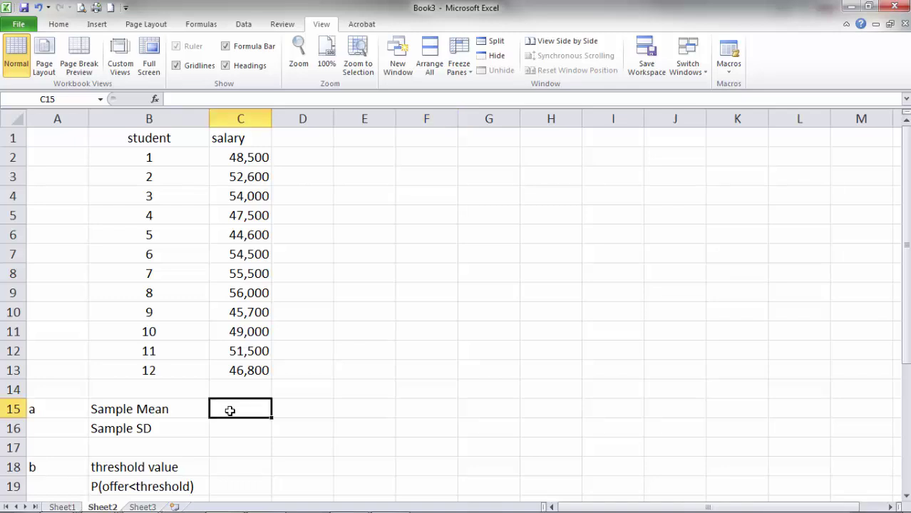
pyautogui.write('=av')
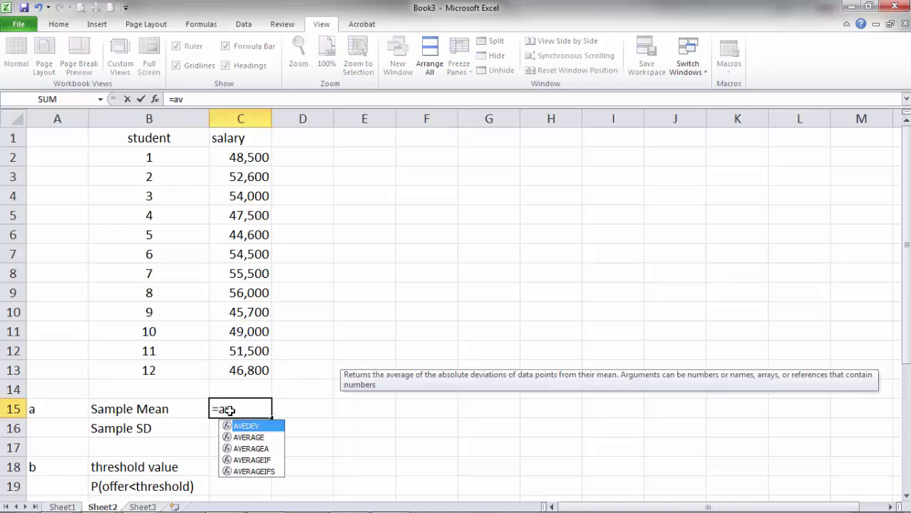
pyautogui.write('erage(')
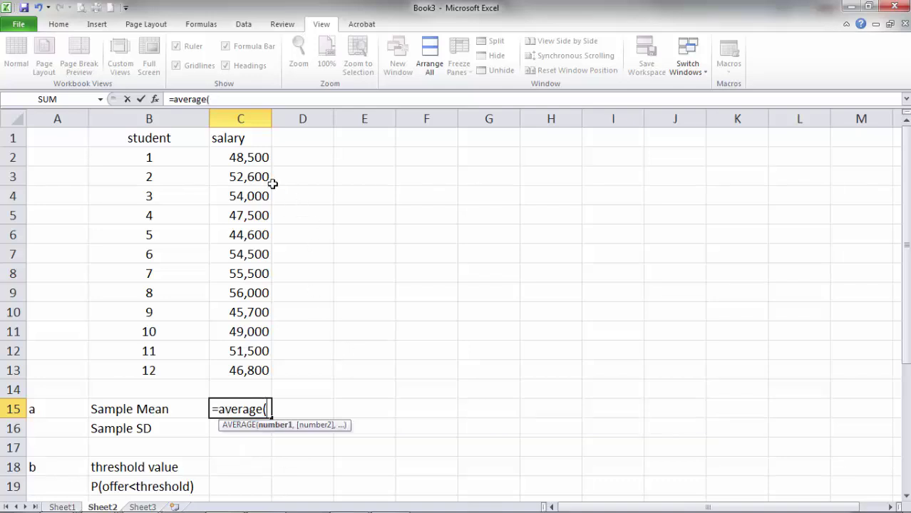
pyautogui.moveTo(240, 158)
pyautogui.mouseDown()
pyautogui.moveTo(241, 249)
pyautogui.moveTo(222, 370)
pyautogui.mouseUp()
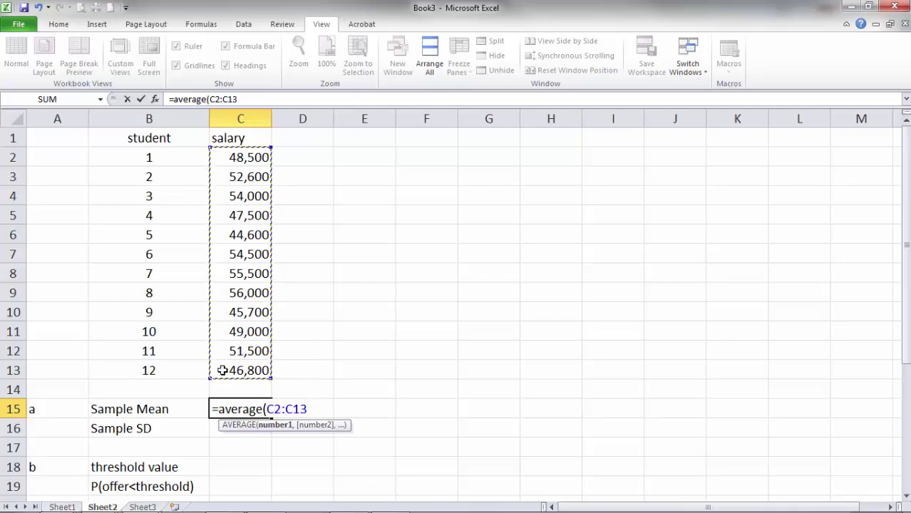
pyautogui.write(')')
pyautogui.press('Return')
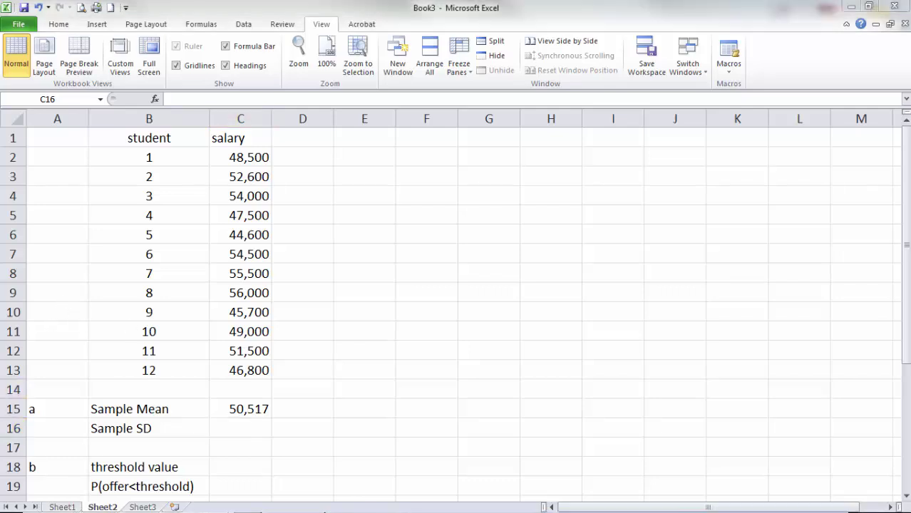
# - Enter =STDEV.S(C2:C13) in C16, giving a sample SD of 3996.55
pyautogui.click(241, 427)
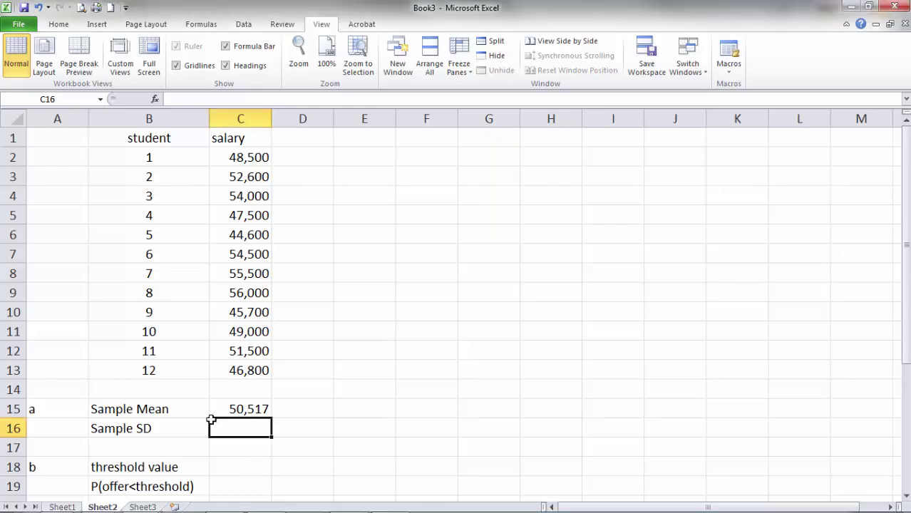
pyautogui.write('=')
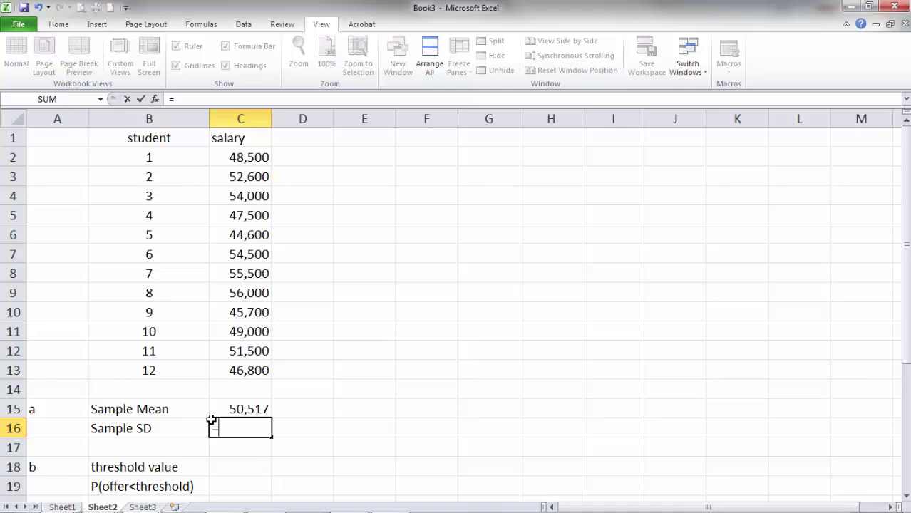
pyautogui.write('std')
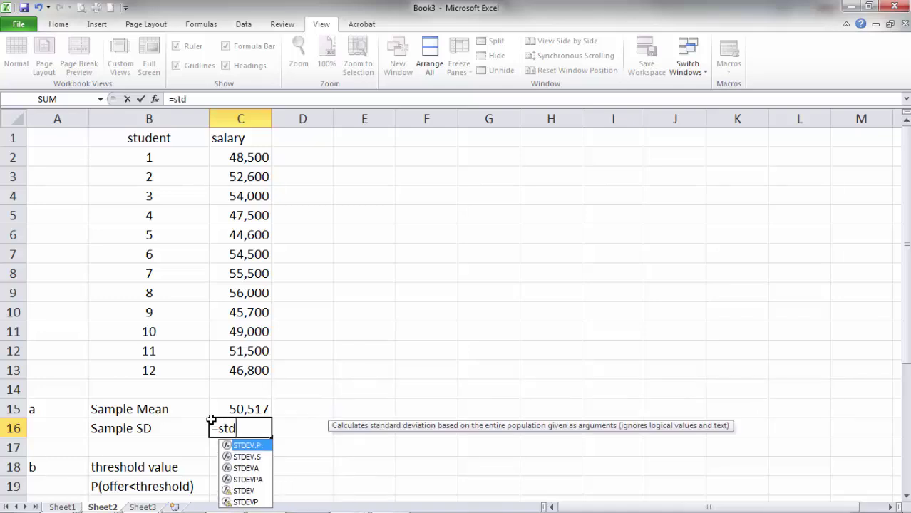
pyautogui.doubleClick(247, 458)
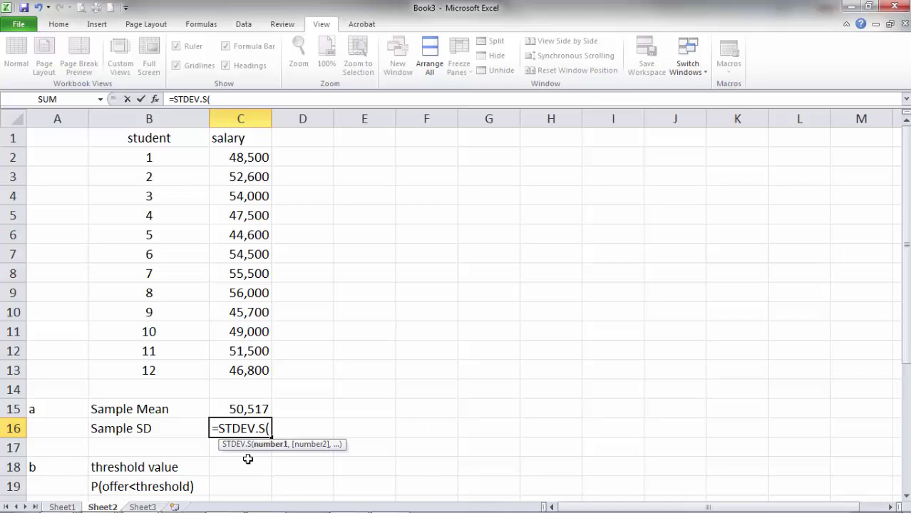
pyautogui.moveTo(245, 158); pyautogui.dragTo(241, 364)
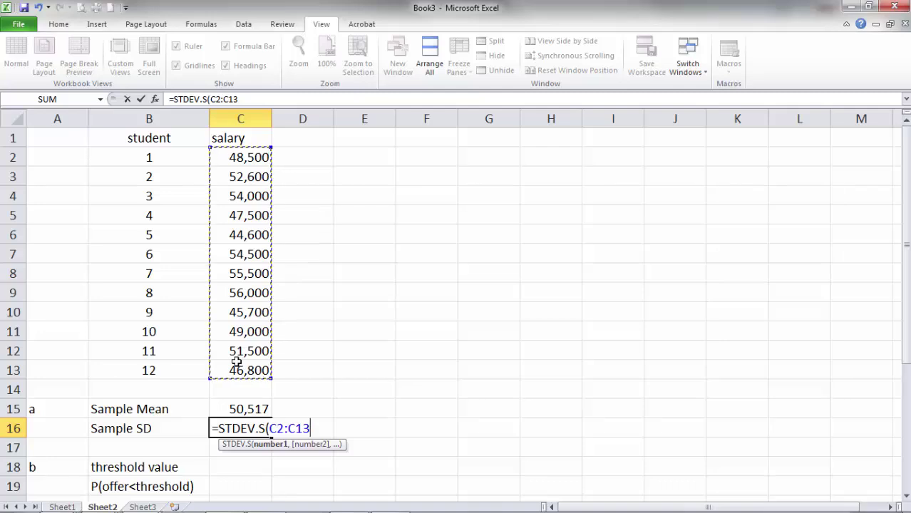
pyautogui.press('Return')
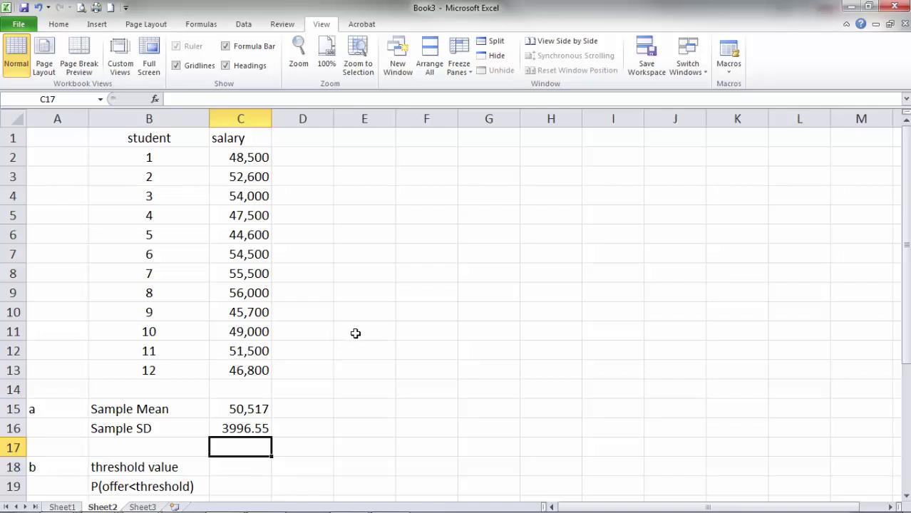
# - Enter the 50,000 threshold in C18
pyautogui.scroll(-1, 354, 334)
pyautogui.scroll(-1, 354, 332)
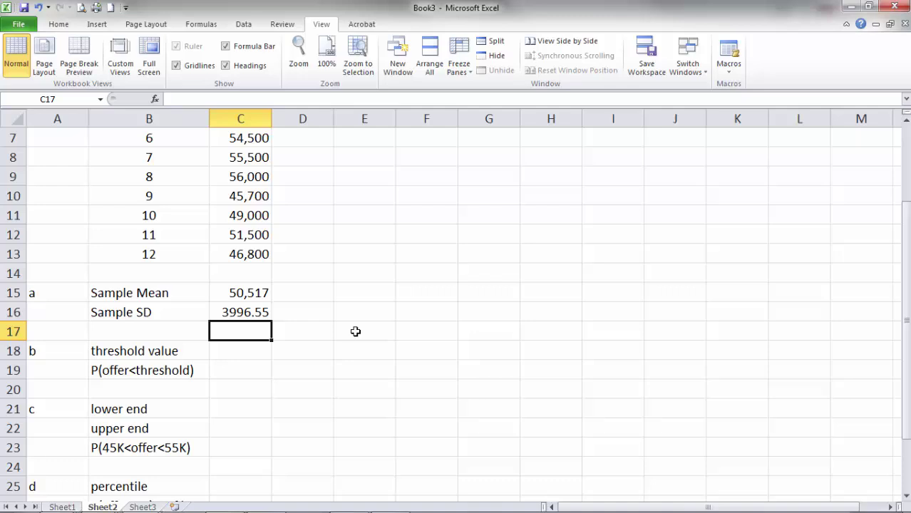
pyautogui.scroll(-2, 352, 326)
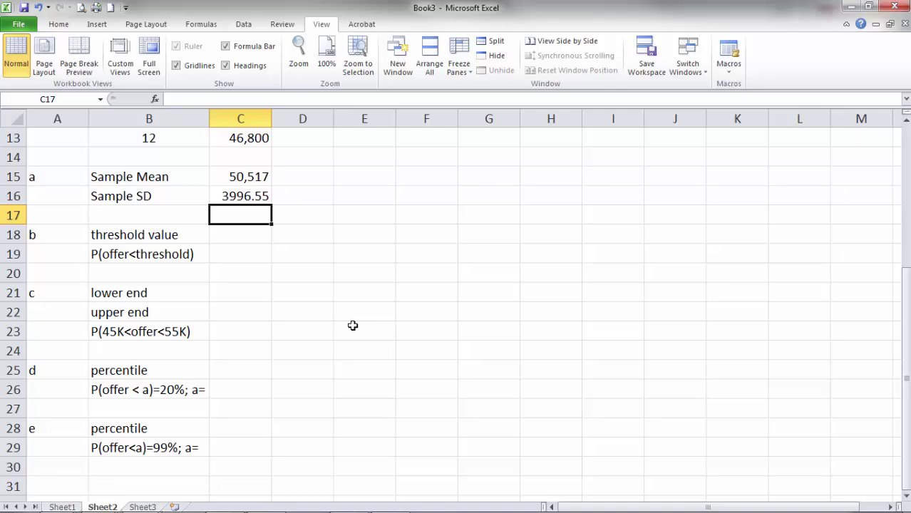
pyautogui.click(229, 233)
pyautogui.write('50')
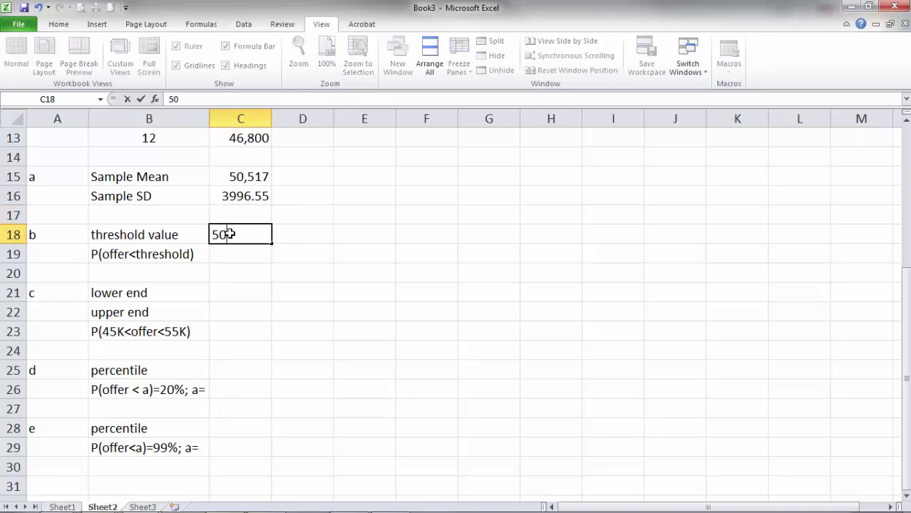
pyautogui.write('000')
pyautogui.press('Return')
# - Enter =NORM.DIST(C18,C15,C16,1) in C19, giving 0.44857
pyautogui.write('=')
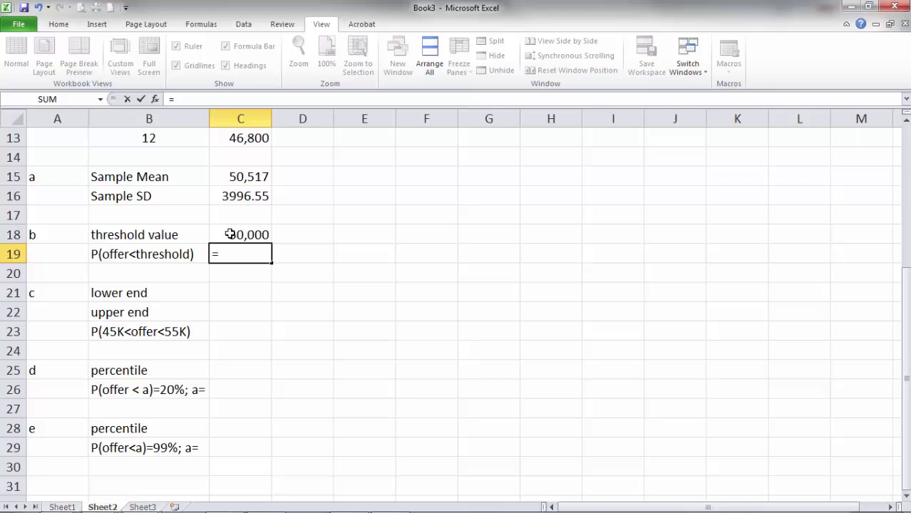
pyautogui.write('no')
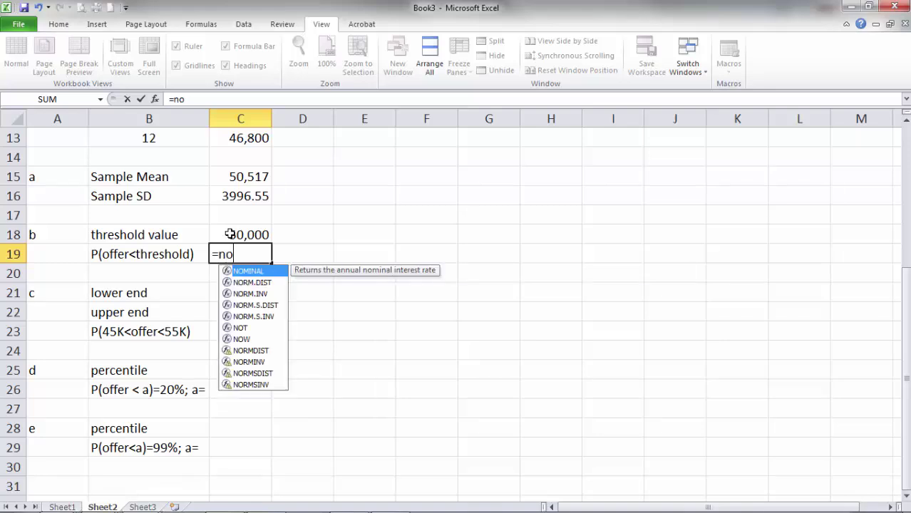
pyautogui.write('rm.')
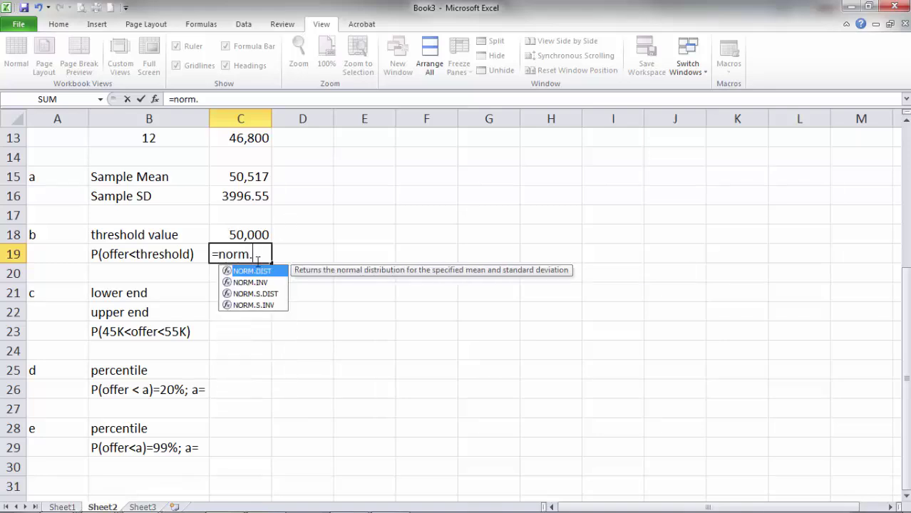
pyautogui.doubleClick(252, 272)
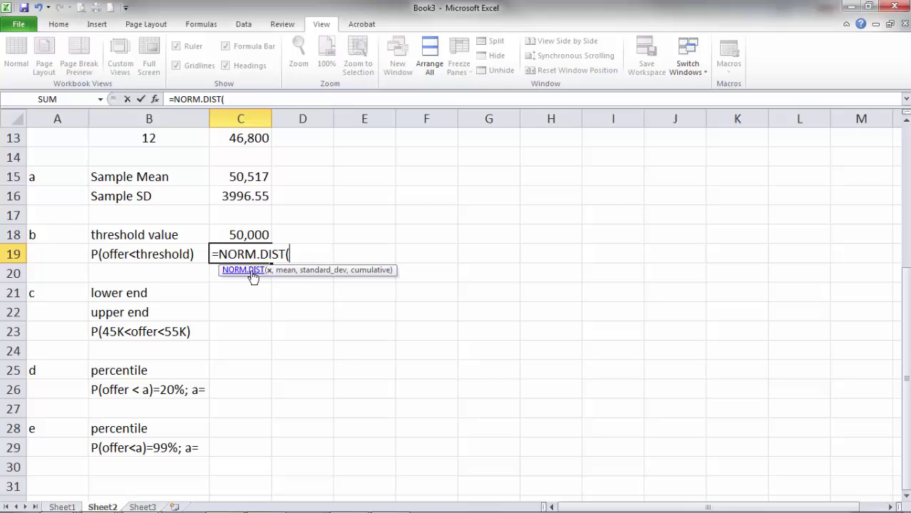
pyautogui.click(241, 235)
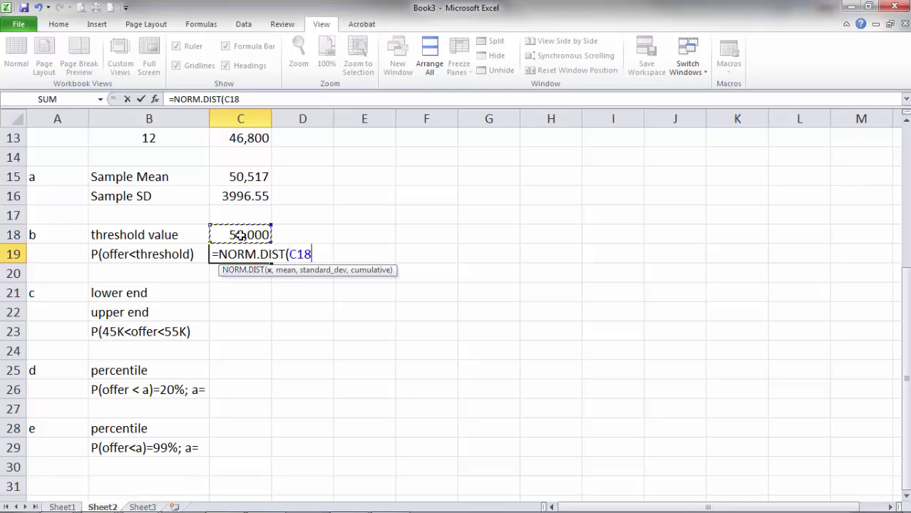
pyautogui.write(',')
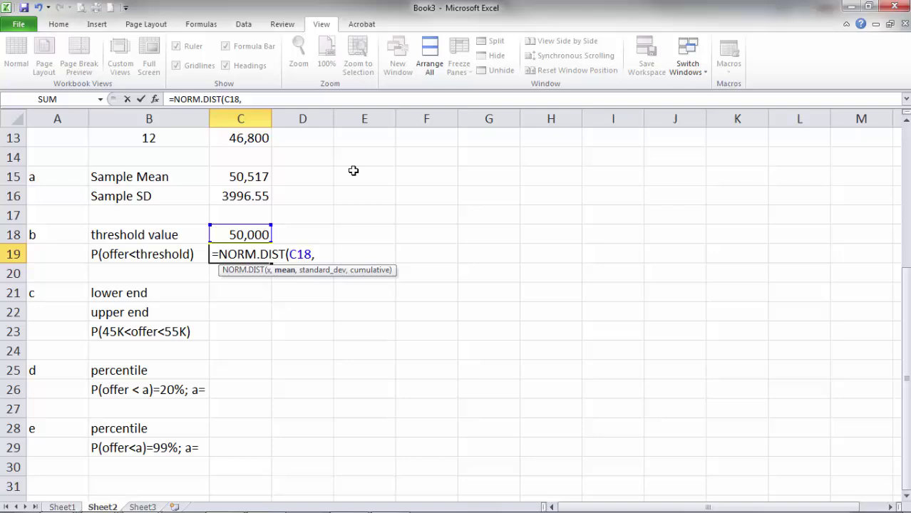
pyautogui.click(229, 175)
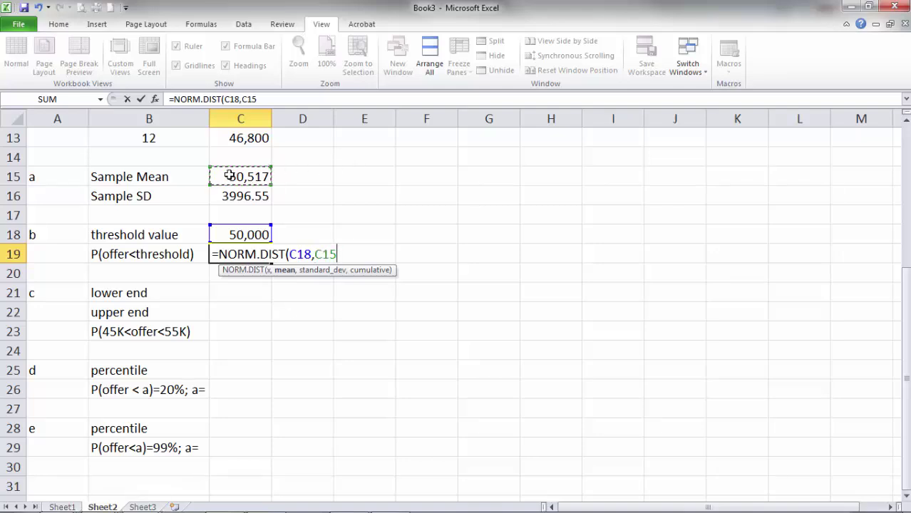
pyautogui.write(',')
pyautogui.click(232, 197)
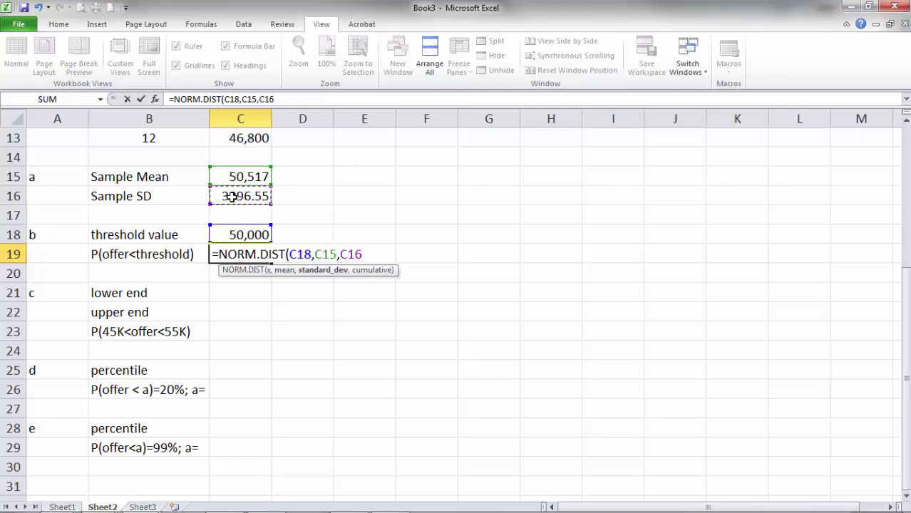
pyautogui.write(',1')
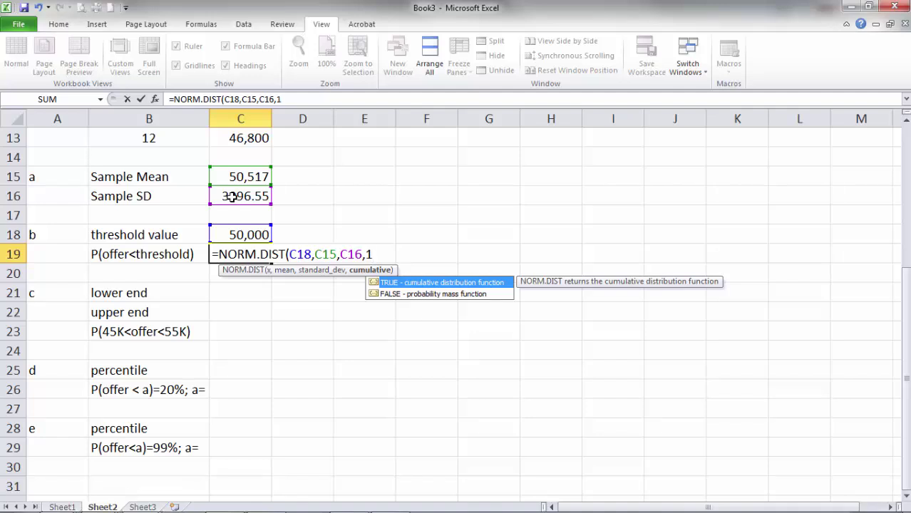
pyautogui.write(')')
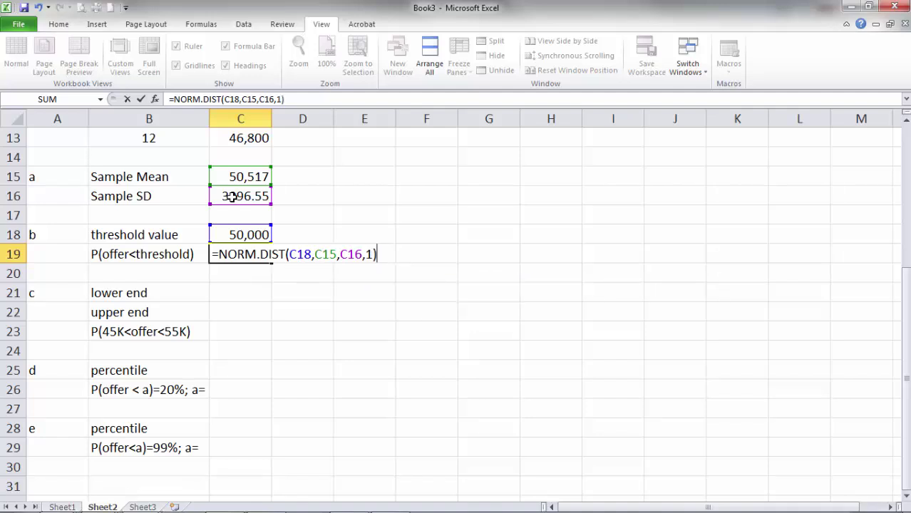
pyautogui.press('Return')
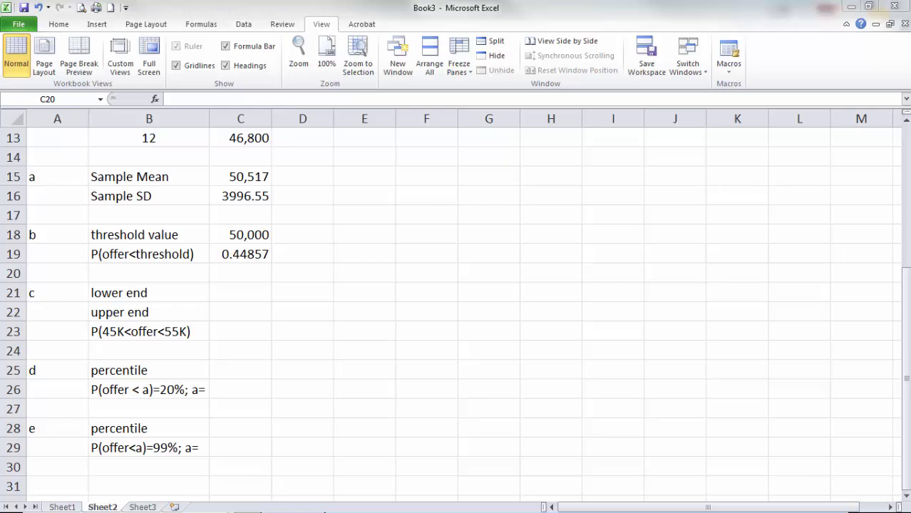
# - Enter 45000 as the lower end in C21 and 55000 as the upper end in C22
pyautogui.click(236, 291)
pyautogui.write('45000')
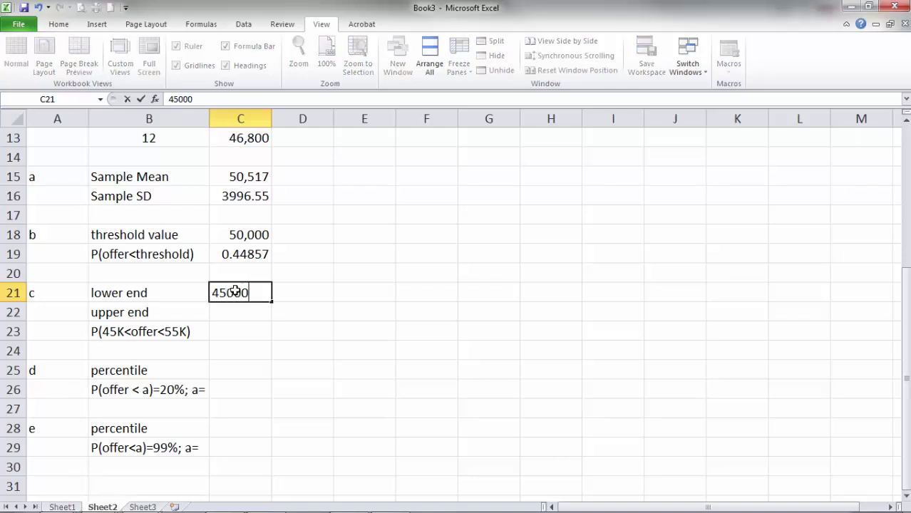
pyautogui.press('Return')
pyautogui.write('55')
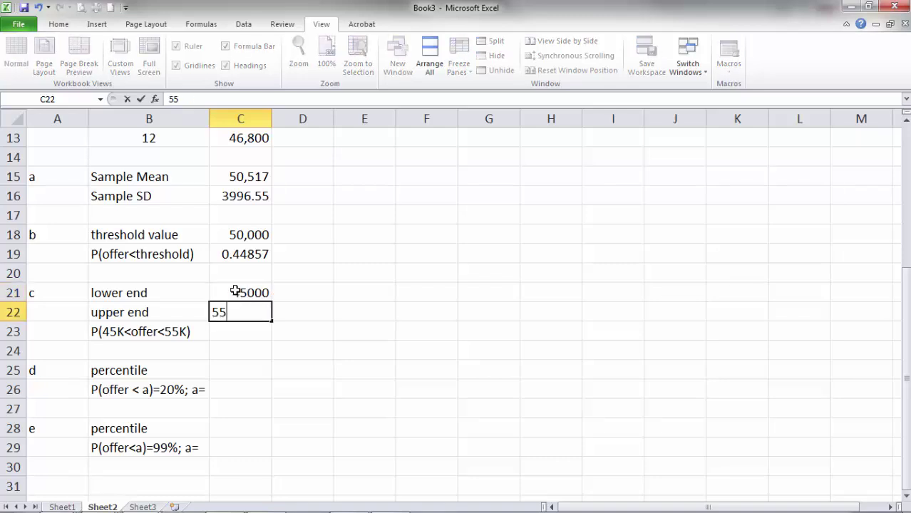
pyautogui.write('000')
pyautogui.press('Return')
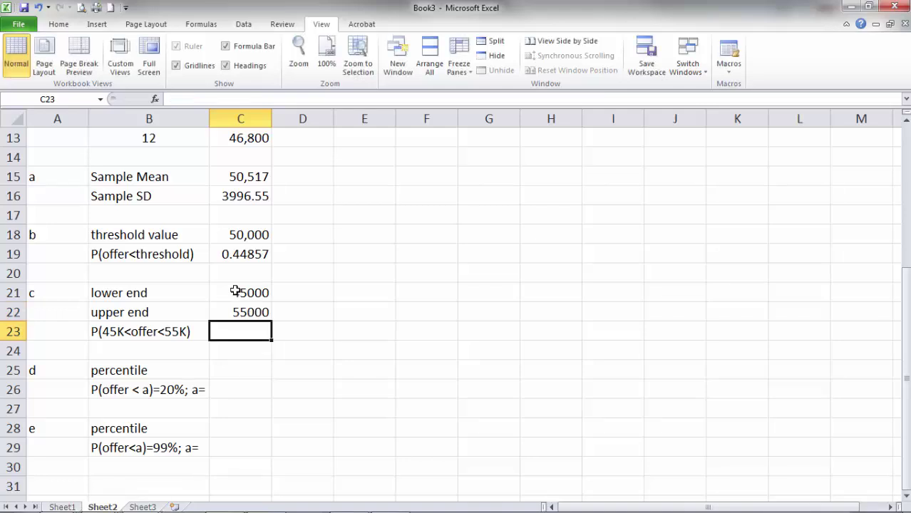
# - Start the C23 formula with NORM.DIST(C22,C15,C16,1) for the upper bound
pyautogui.write('=')
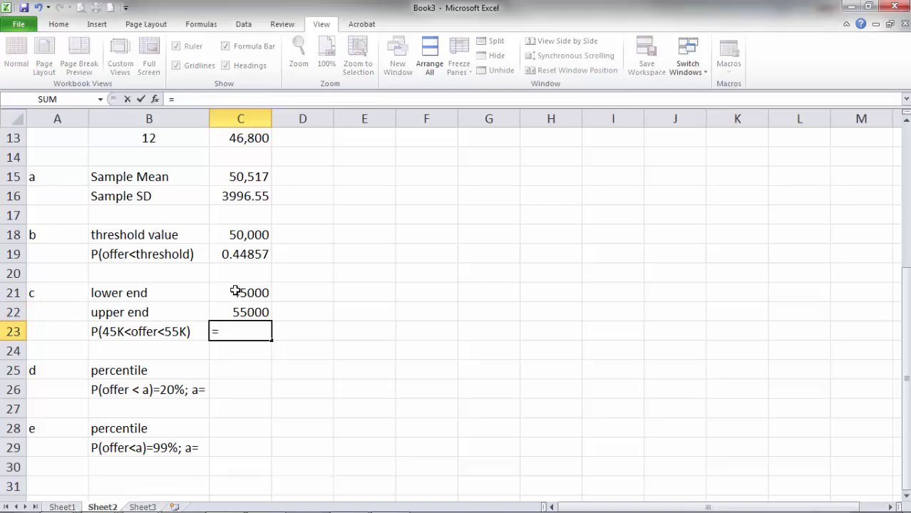
pyautogui.write('n')
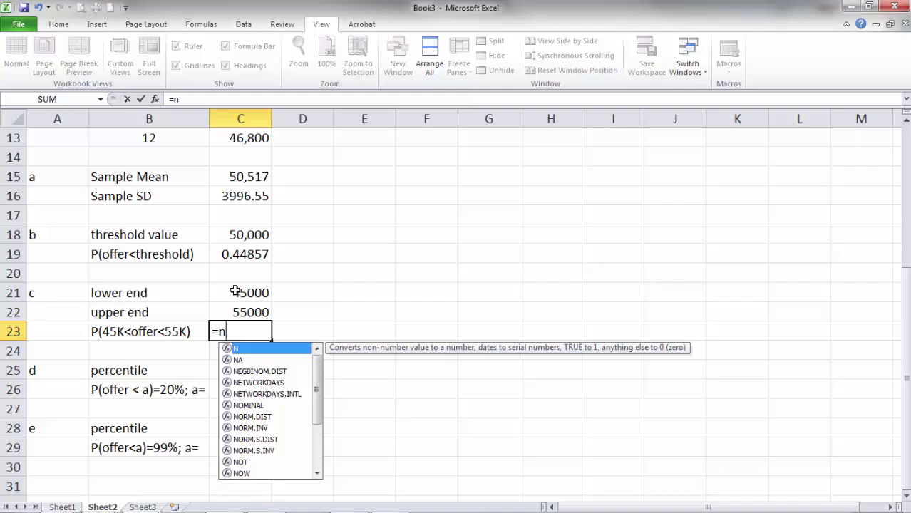
pyautogui.write('orm.')
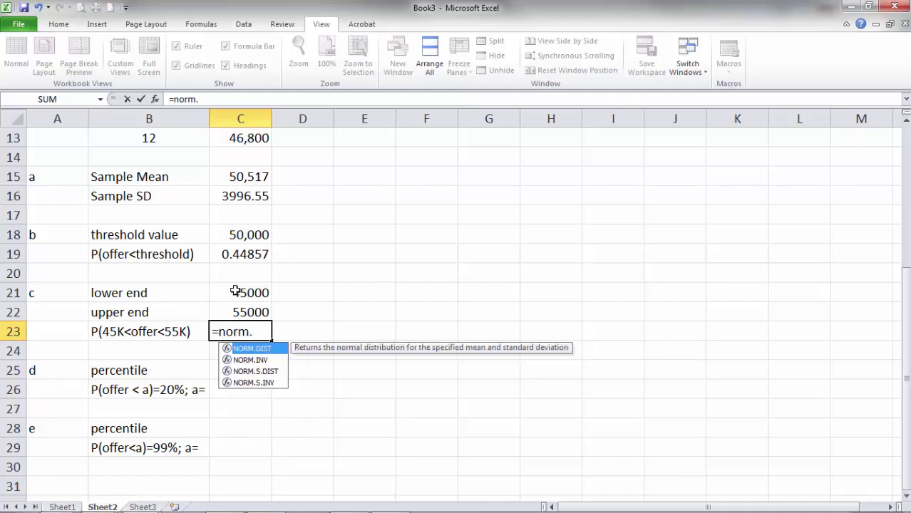
pyautogui.doubleClick(264, 349)
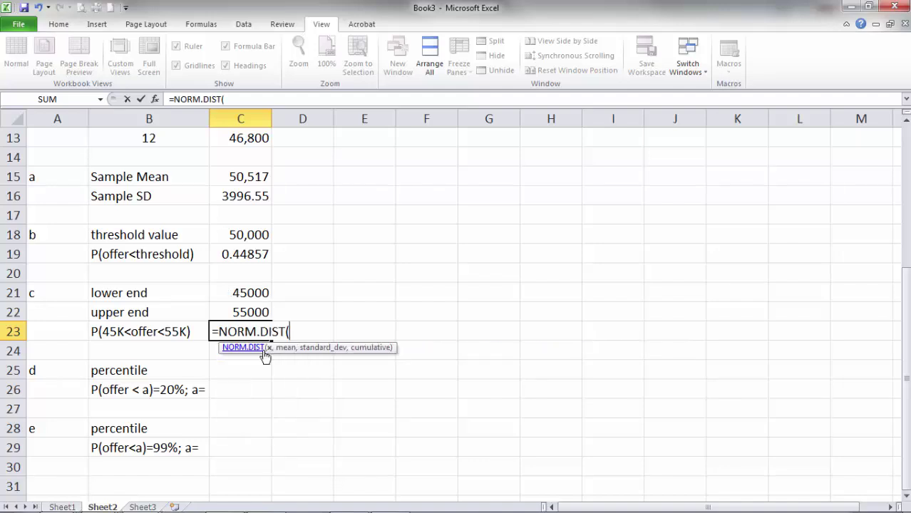
pyautogui.click(251, 312)
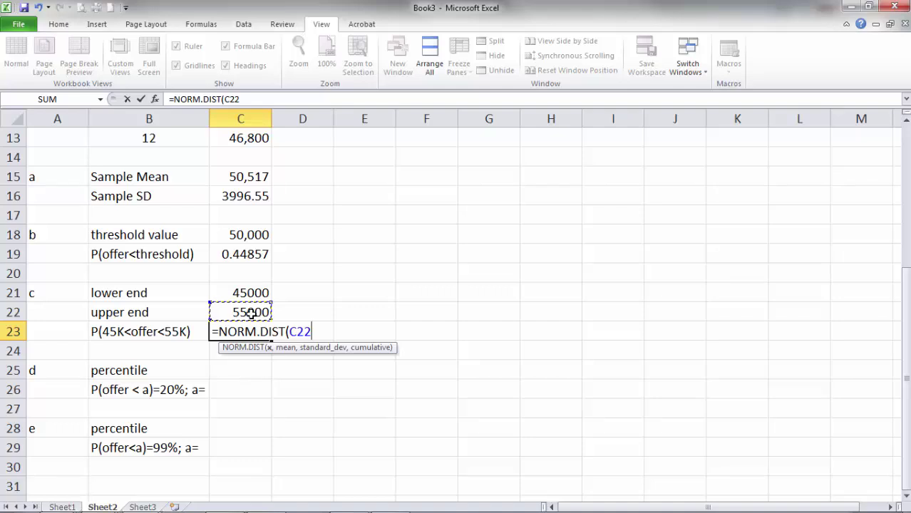
pyautogui.write(',')
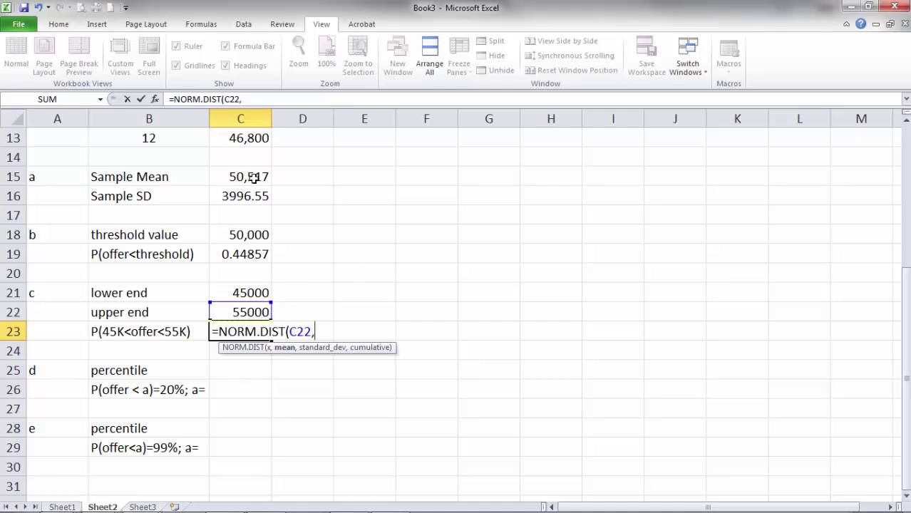
pyautogui.click(254, 178)
pyautogui.write(',')
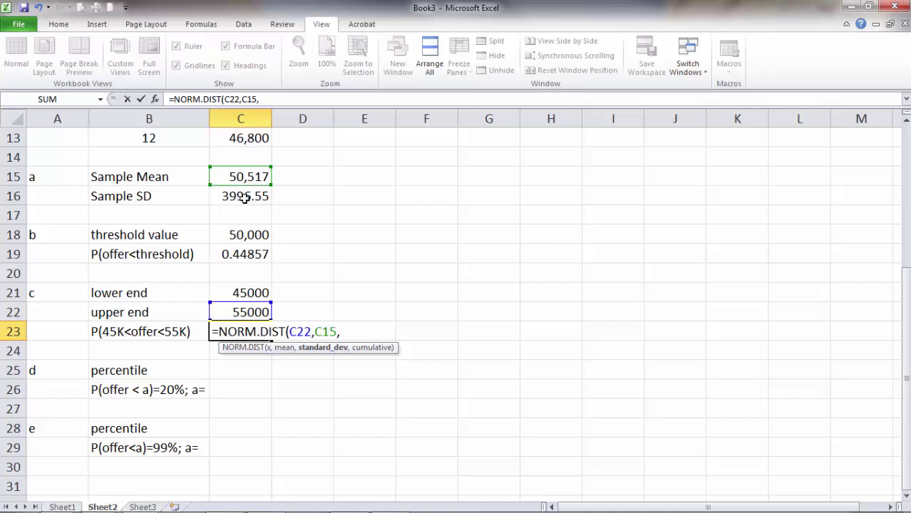
pyautogui.click(245, 196)
pyautogui.write(',1')
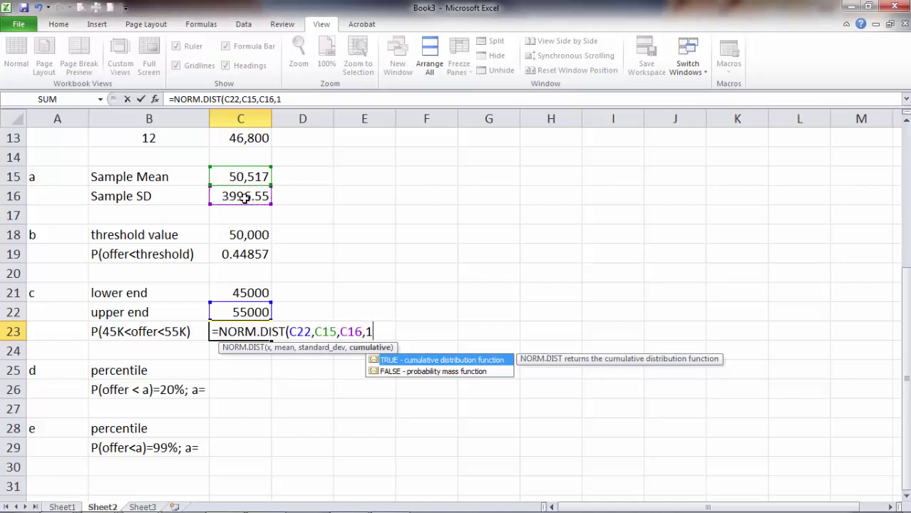
pyautogui.write(')')
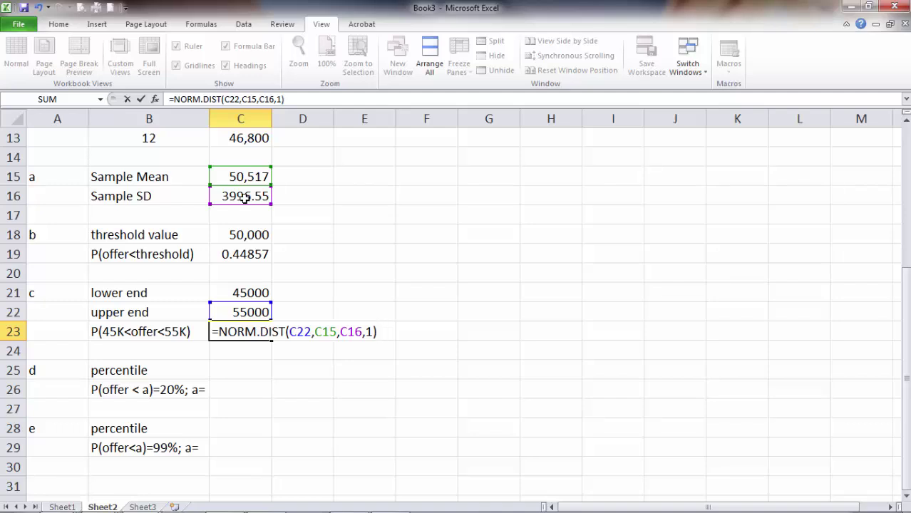
# - Subtract NORM.DIST(C21,C15,C16,1) and commit, giving 0.78529
pyautogui.write('-n')
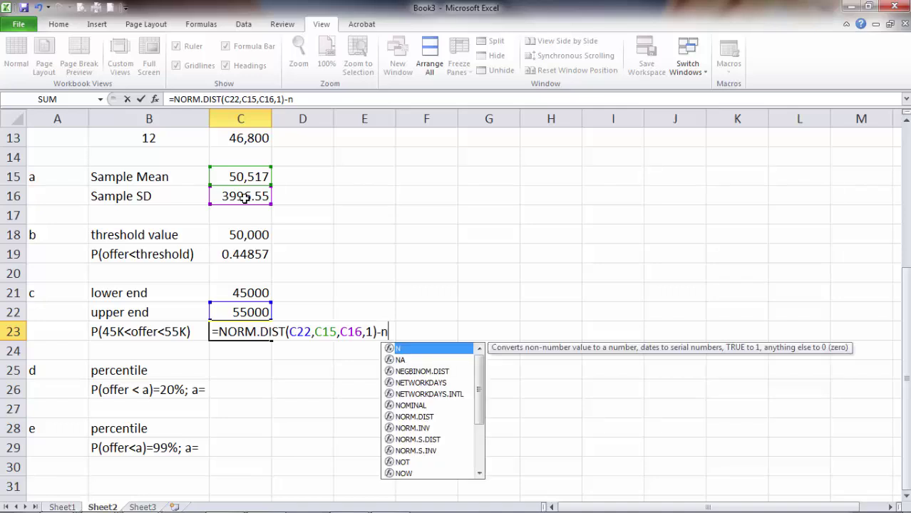
pyautogui.write('orm.dis')
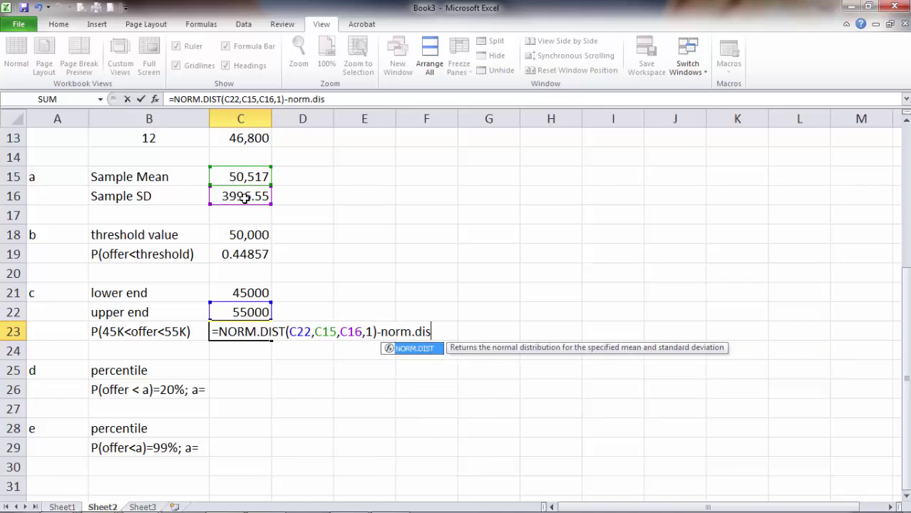
pyautogui.write('t(')
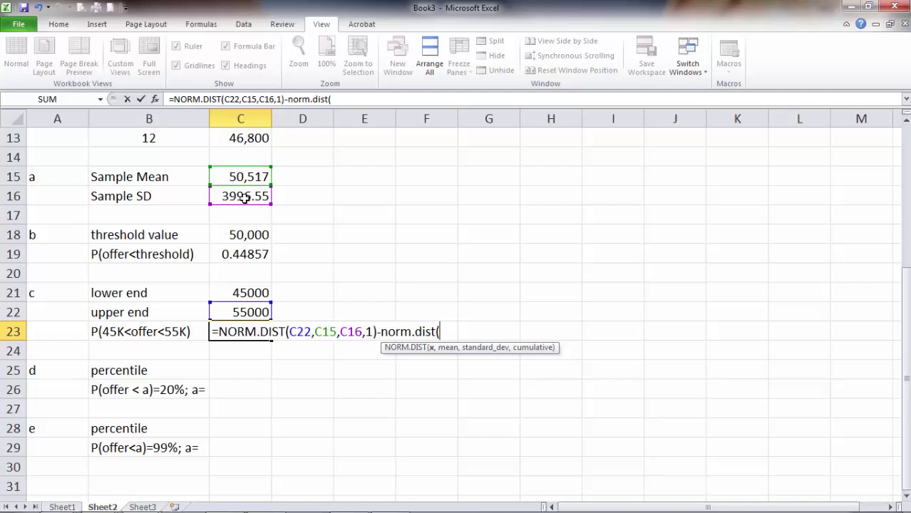
pyautogui.click(245, 290)
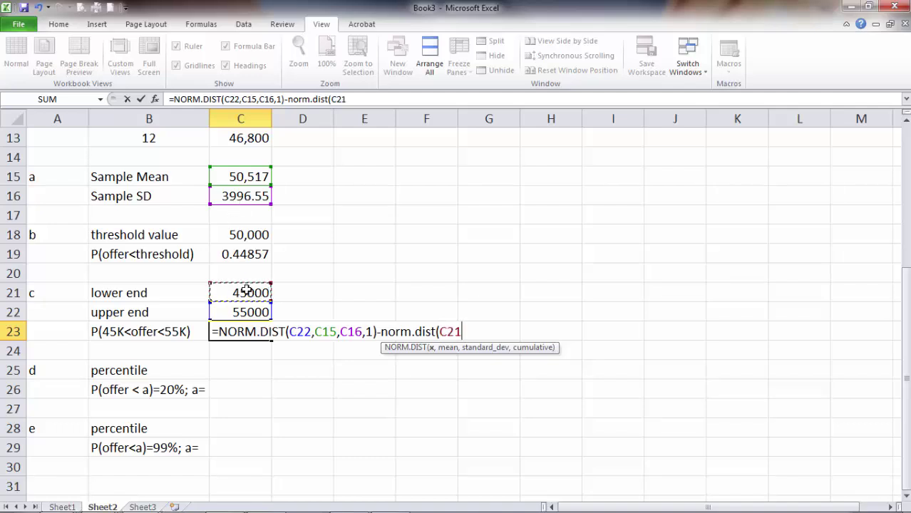
pyautogui.write(',')
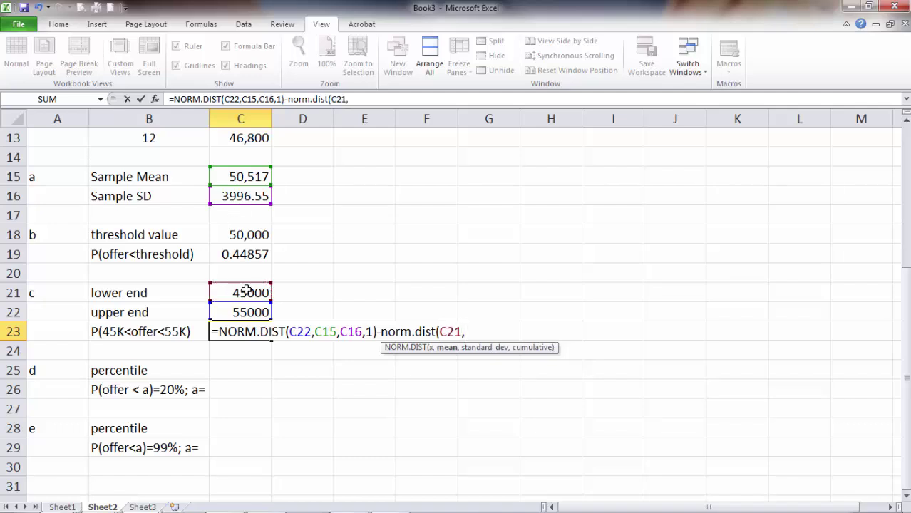
pyautogui.click(247, 179)
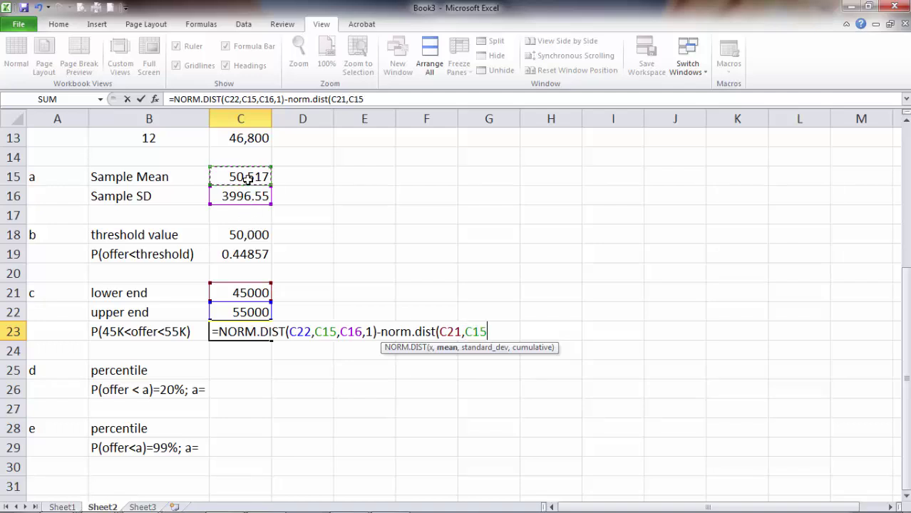
pyautogui.write(',')
pyautogui.click(244, 199)
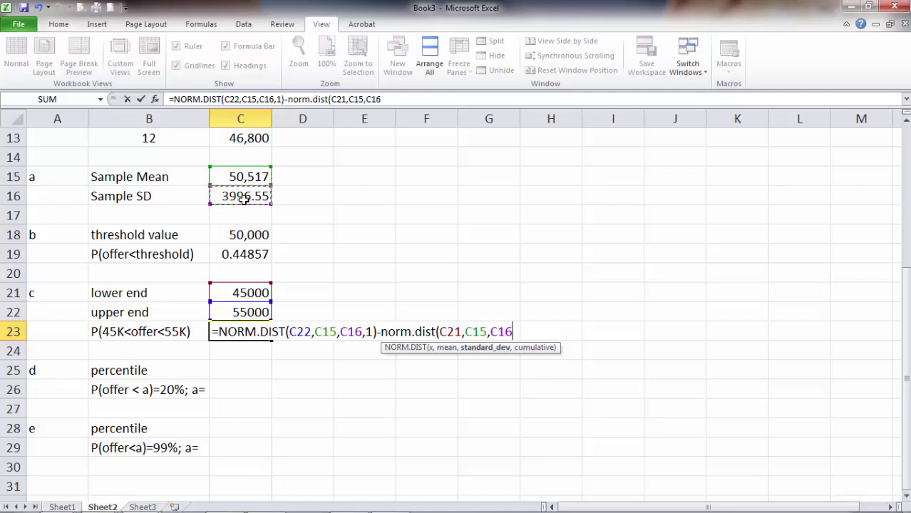
pyautogui.write(',1)')
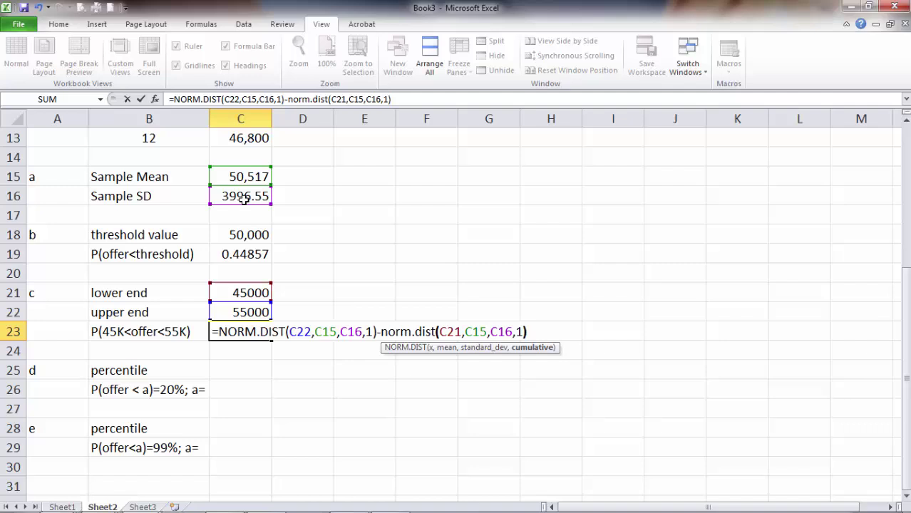
pyautogui.press('Return')
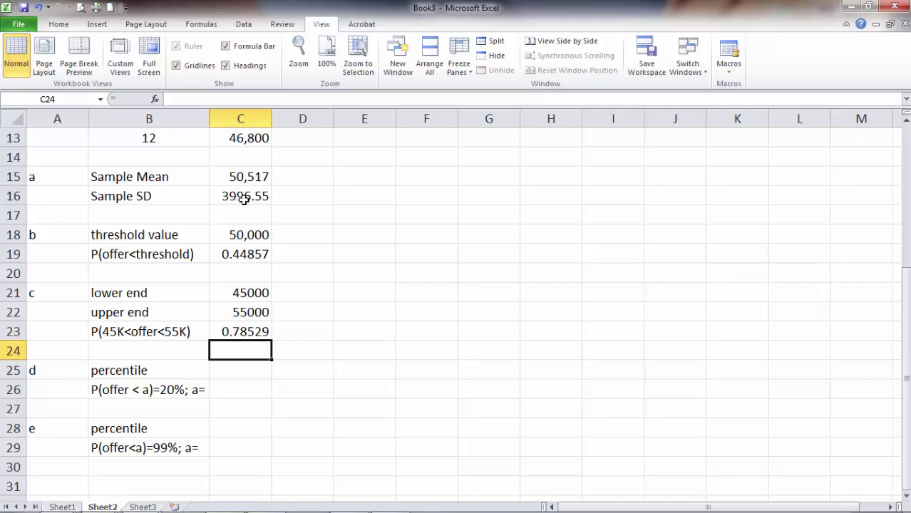
# - Select C25 for the part (d) probability
pyautogui.click(221, 373)
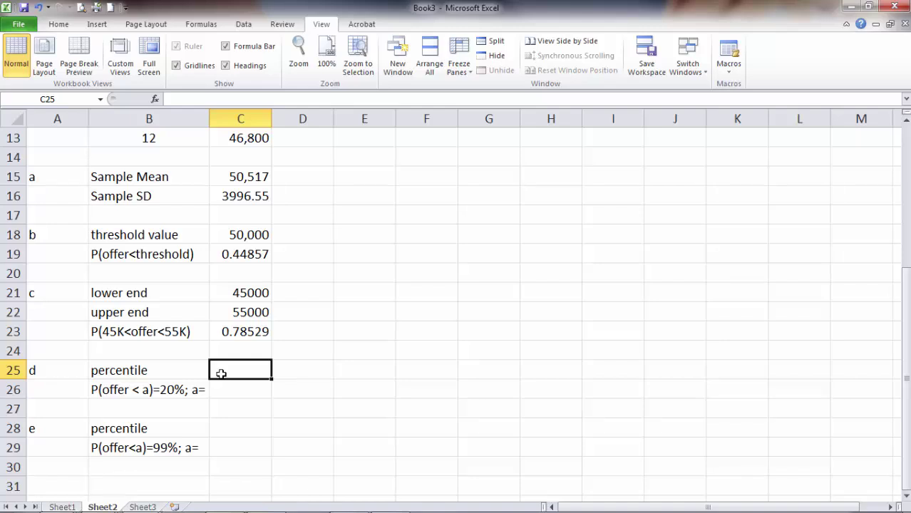
# - Enter 0.2 in C25 and =NORM.INV(C25,C15,C16) in C26, giving 47153.1
pyautogui.write('0')
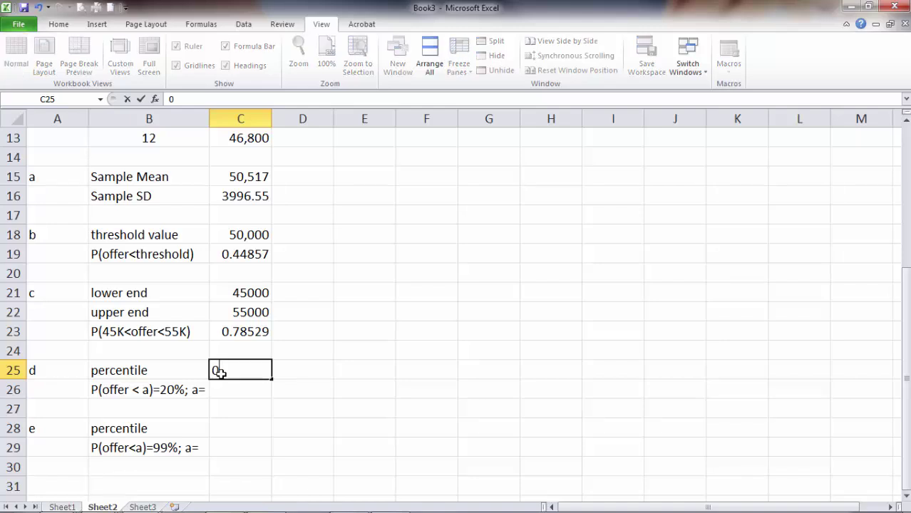
pyautogui.write('.2')
pyautogui.press('Return')
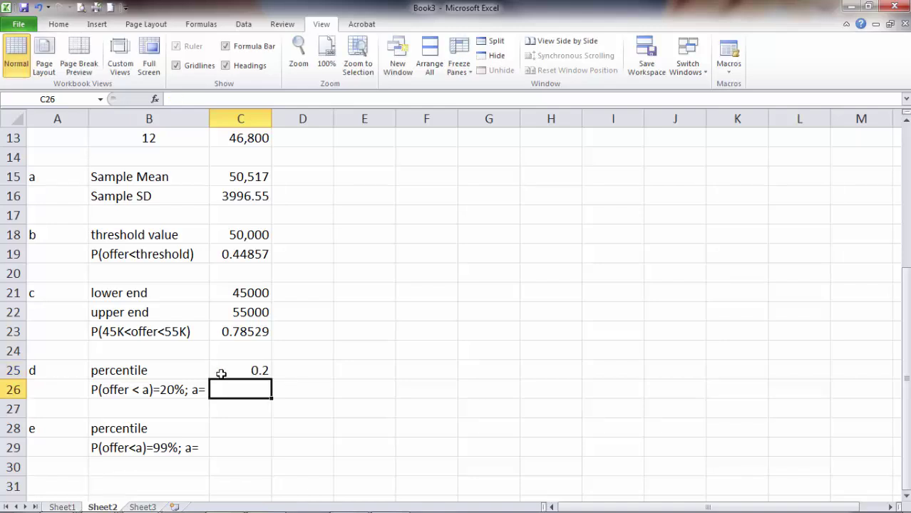
pyautogui.write('=')
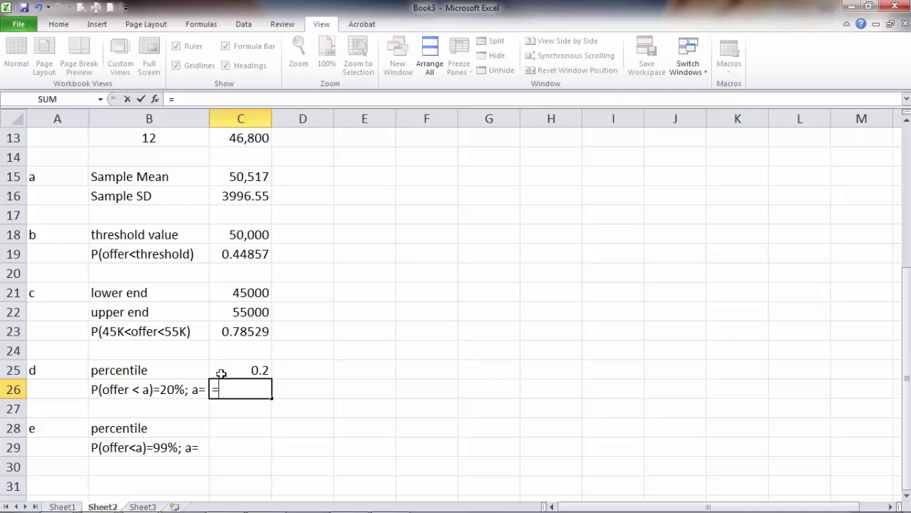
pyautogui.write('norm')
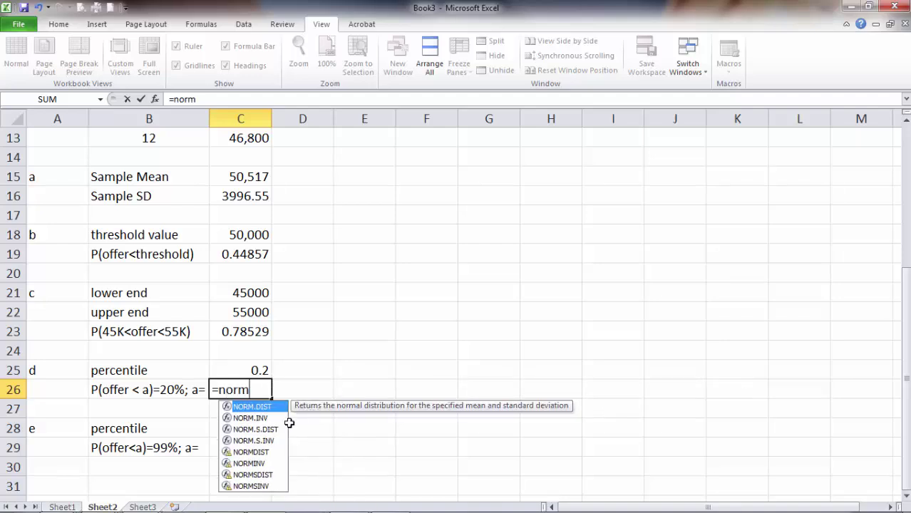
pyautogui.doubleClick(257, 419)
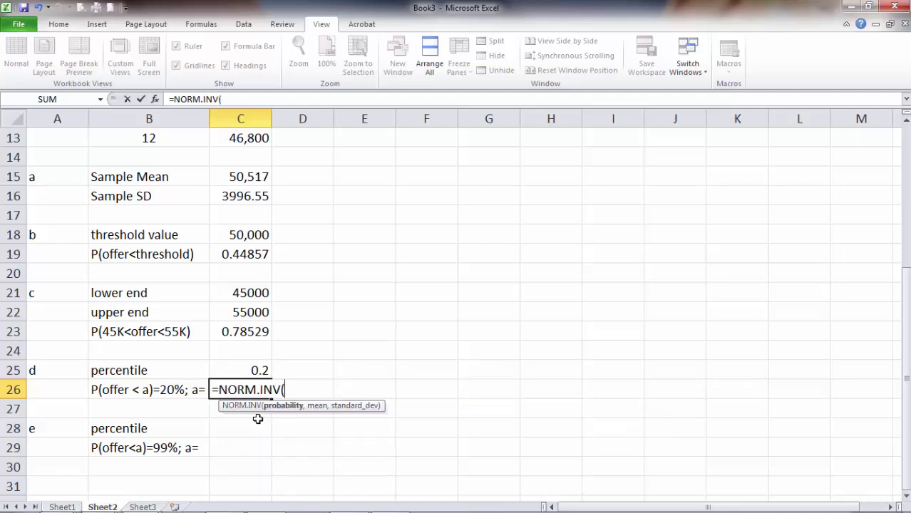
pyautogui.click(255, 369)
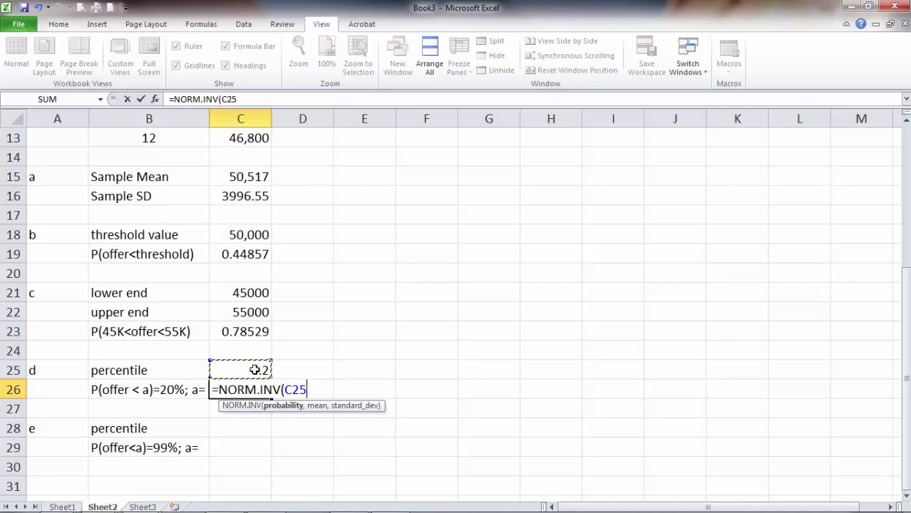
pyautogui.write(',')
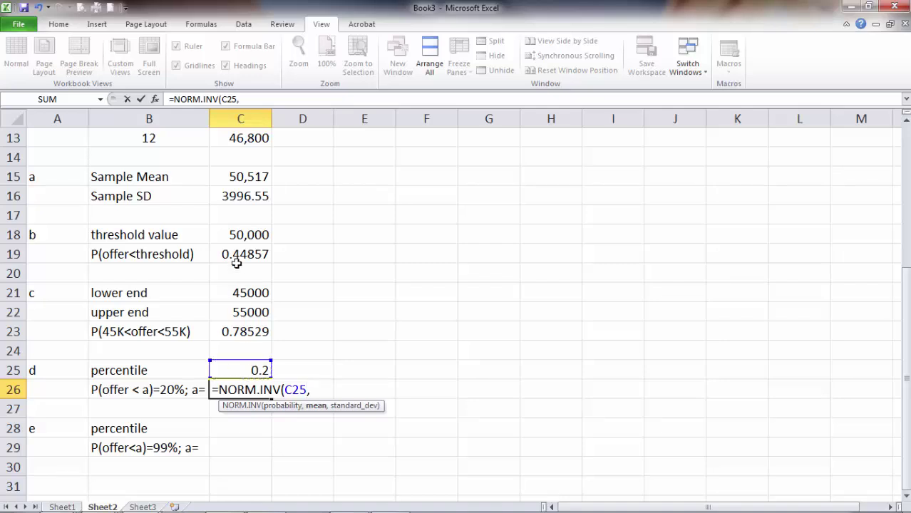
pyautogui.click(226, 178)
pyautogui.write(',')
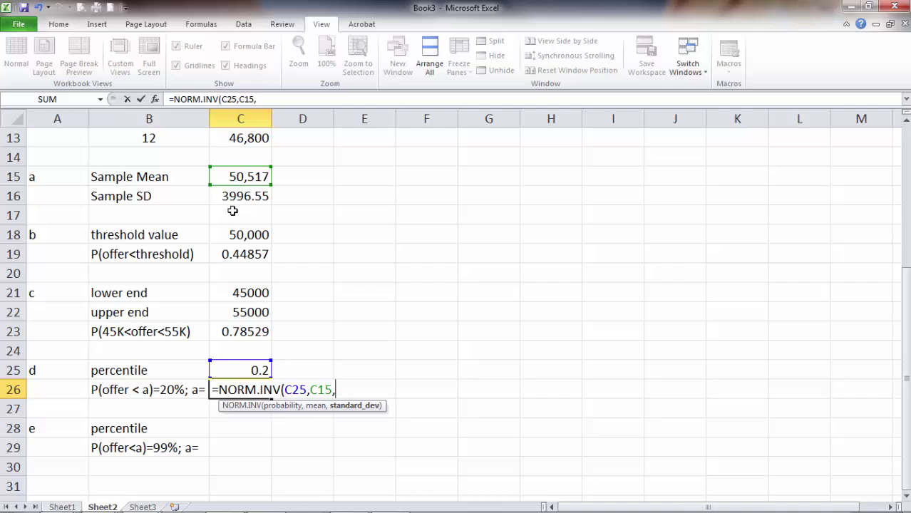
pyautogui.click(232, 199)
pyautogui.write(',')
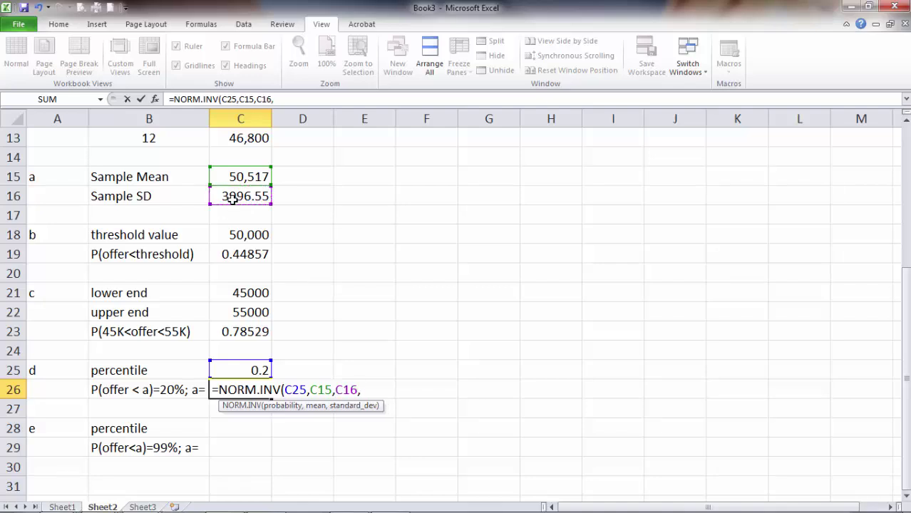
pyautogui.press('BackSpace')
pyautogui.write(')')
pyautogui.press('Return')
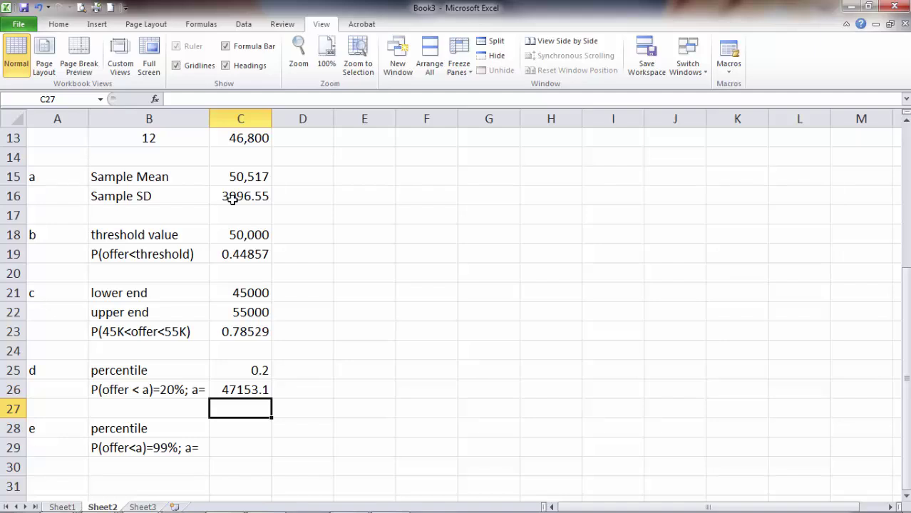
# - Select C28 for the part (e) probability
pyautogui.click(220, 432)
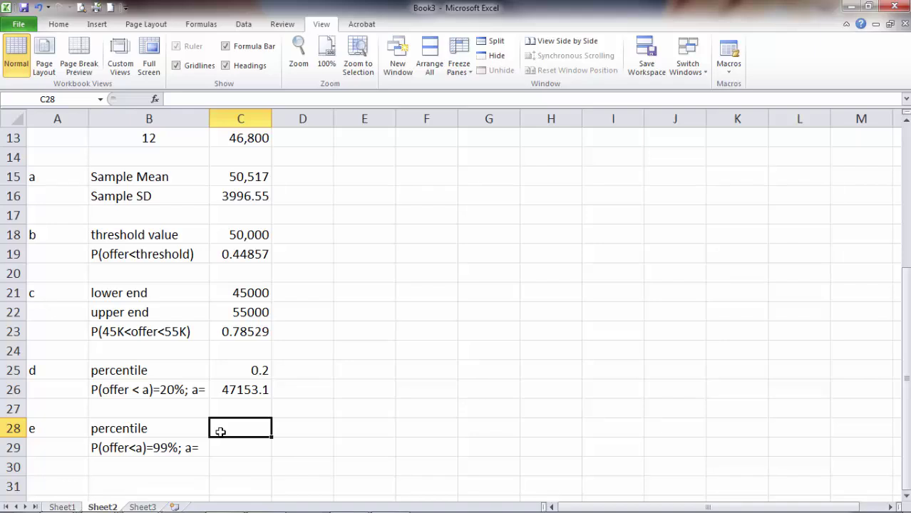
# - Enter 0.99 in C28 and =NORM.INV(C28,C15,C16) in C29, giving 59814
pyautogui.write('0')
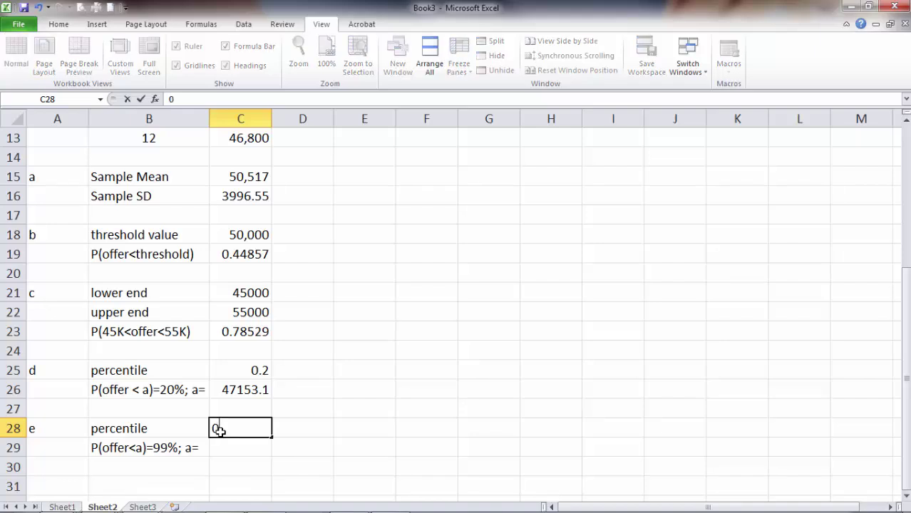
pyautogui.write('.99')
pyautogui.press('Return')
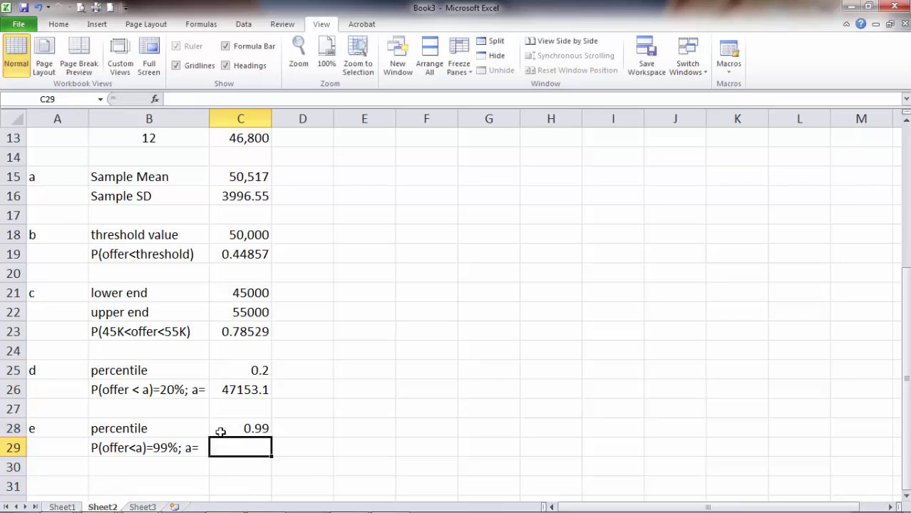
pyautogui.write('=')
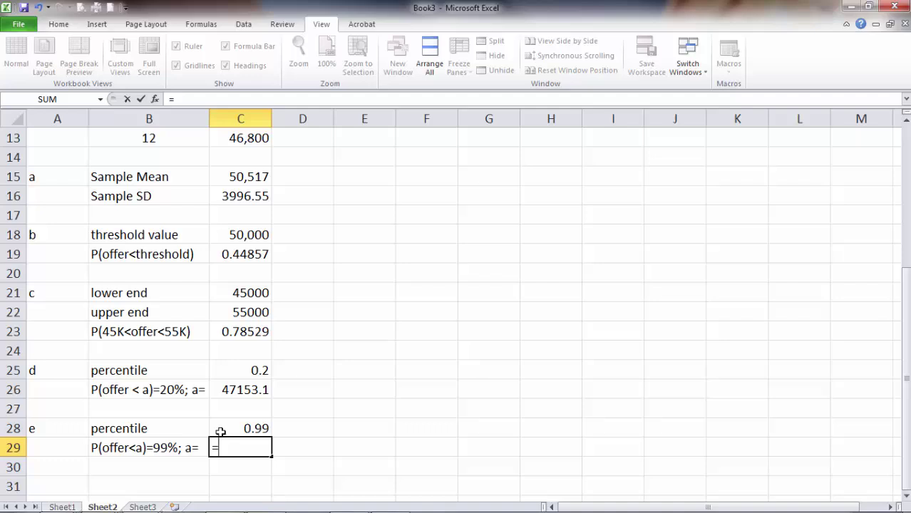
pyautogui.write('norm.')
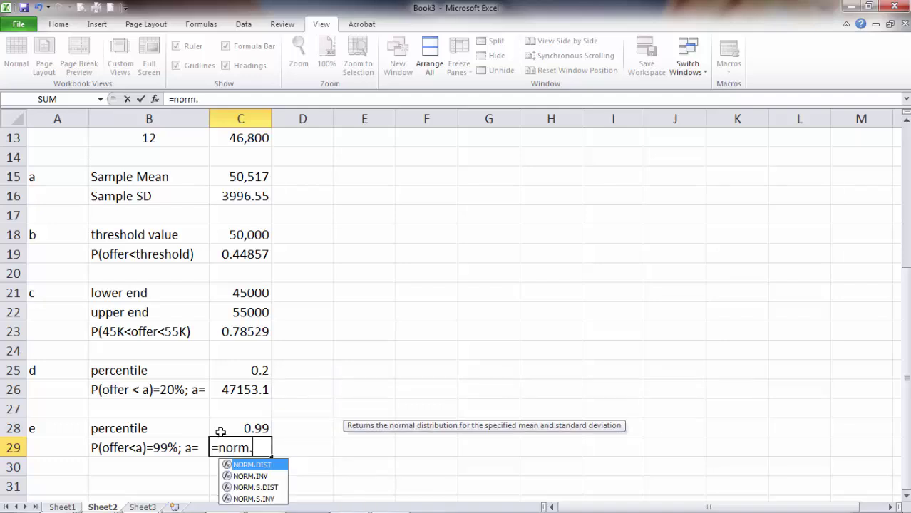
pyautogui.doubleClick(237, 476)
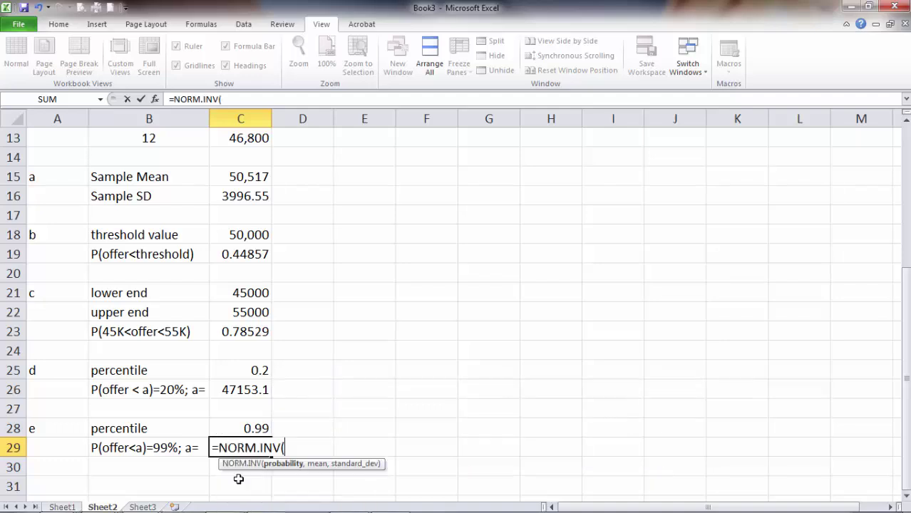
pyautogui.click(240, 428)
pyautogui.write(',')
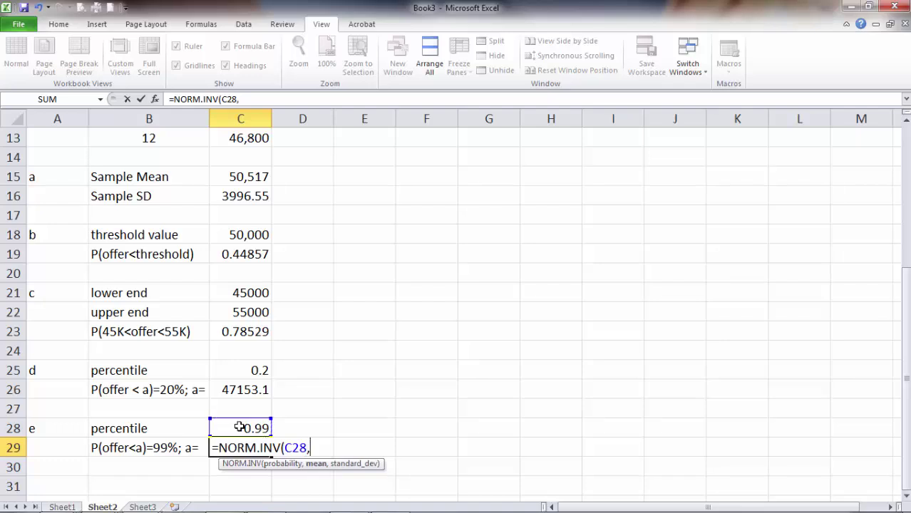
pyautogui.click(245, 176)
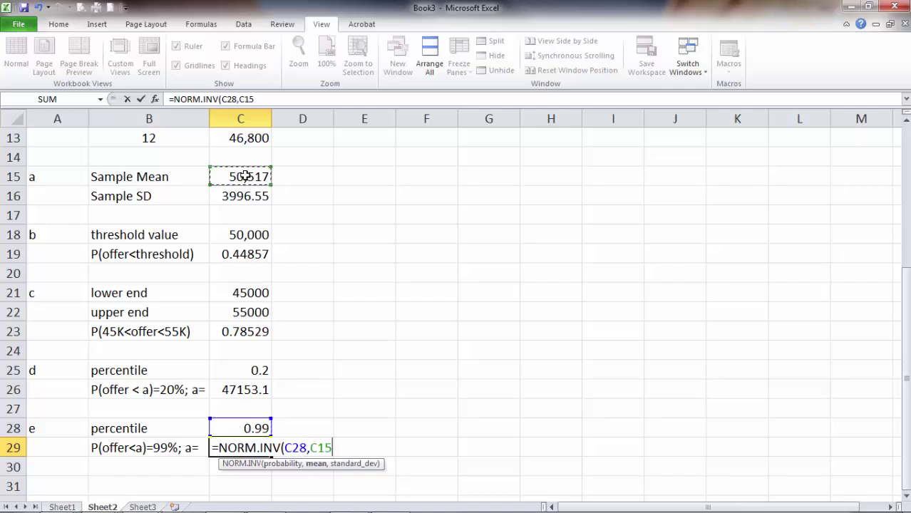
pyautogui.write(',')
pyautogui.click(240, 197)
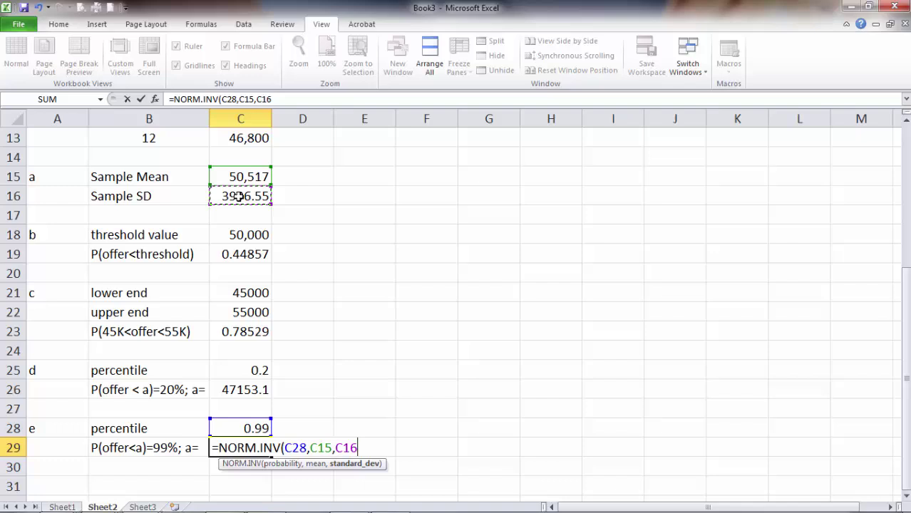
pyautogui.write(')')
pyautogui.press('Return')
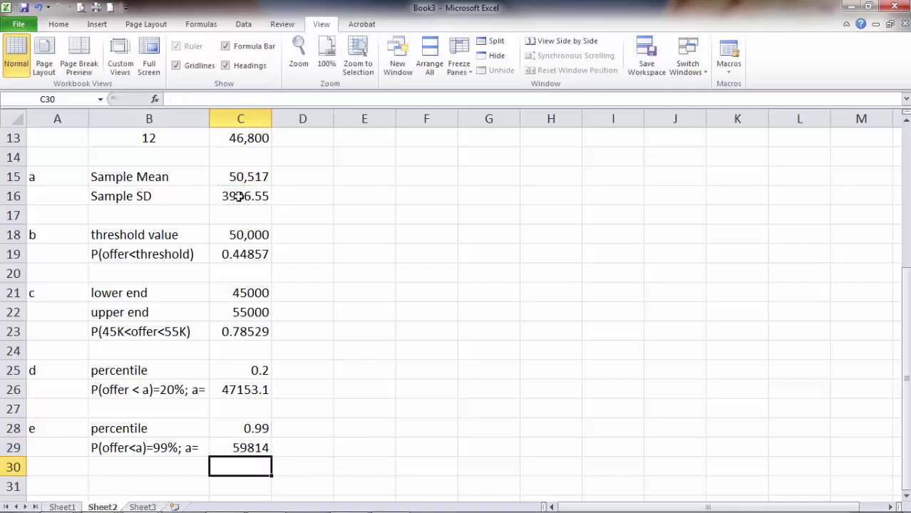